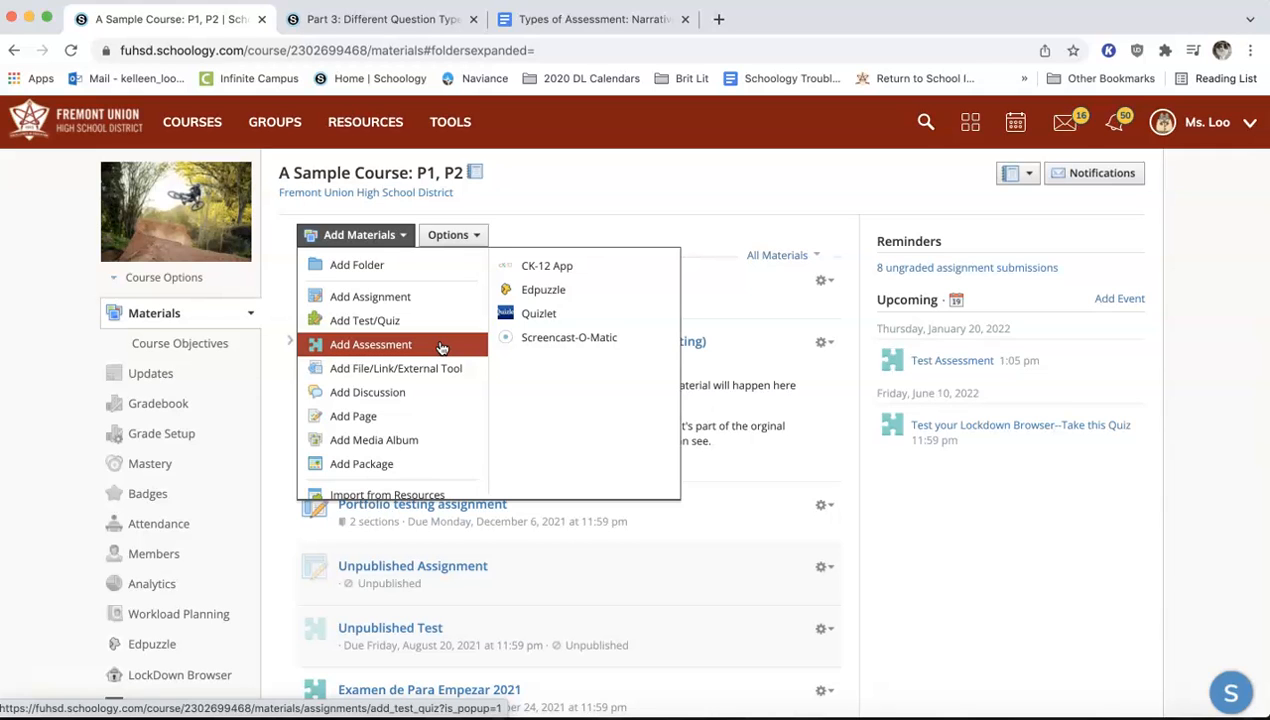
Start a new assessment named Test Assessment, worth 10 points, in the Summative Assessments category
click(442, 347)
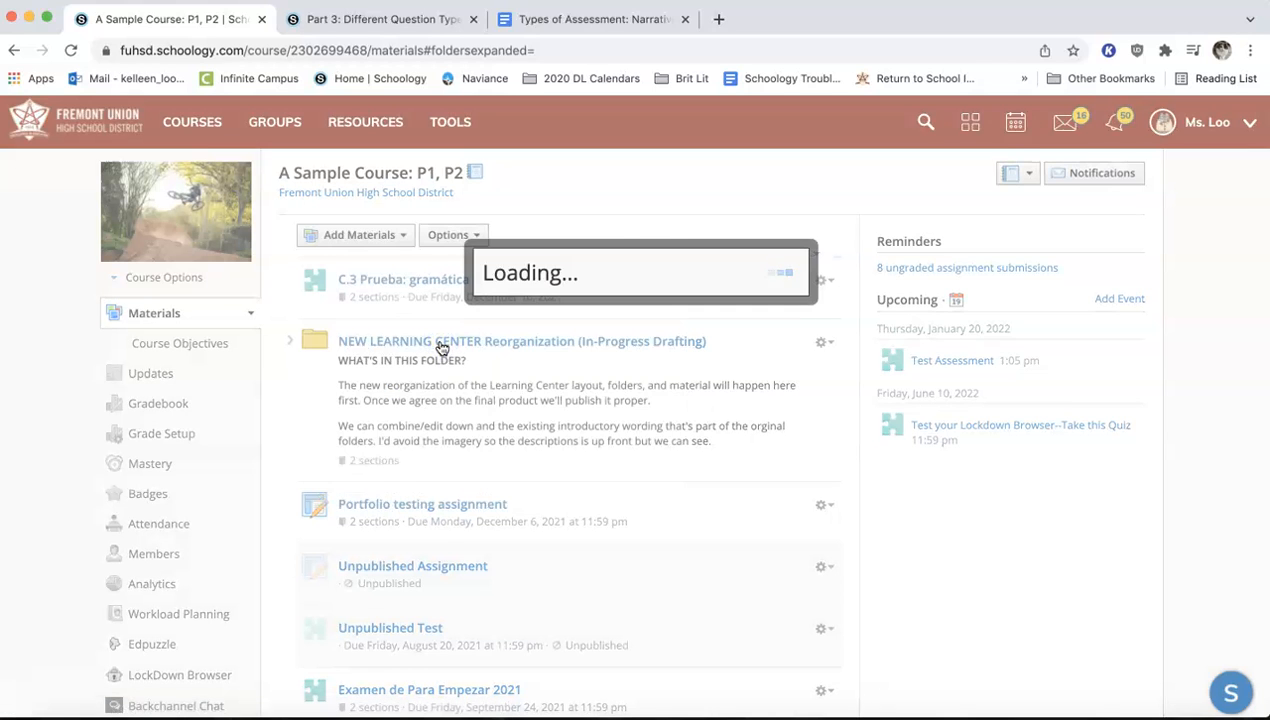
text(Te)
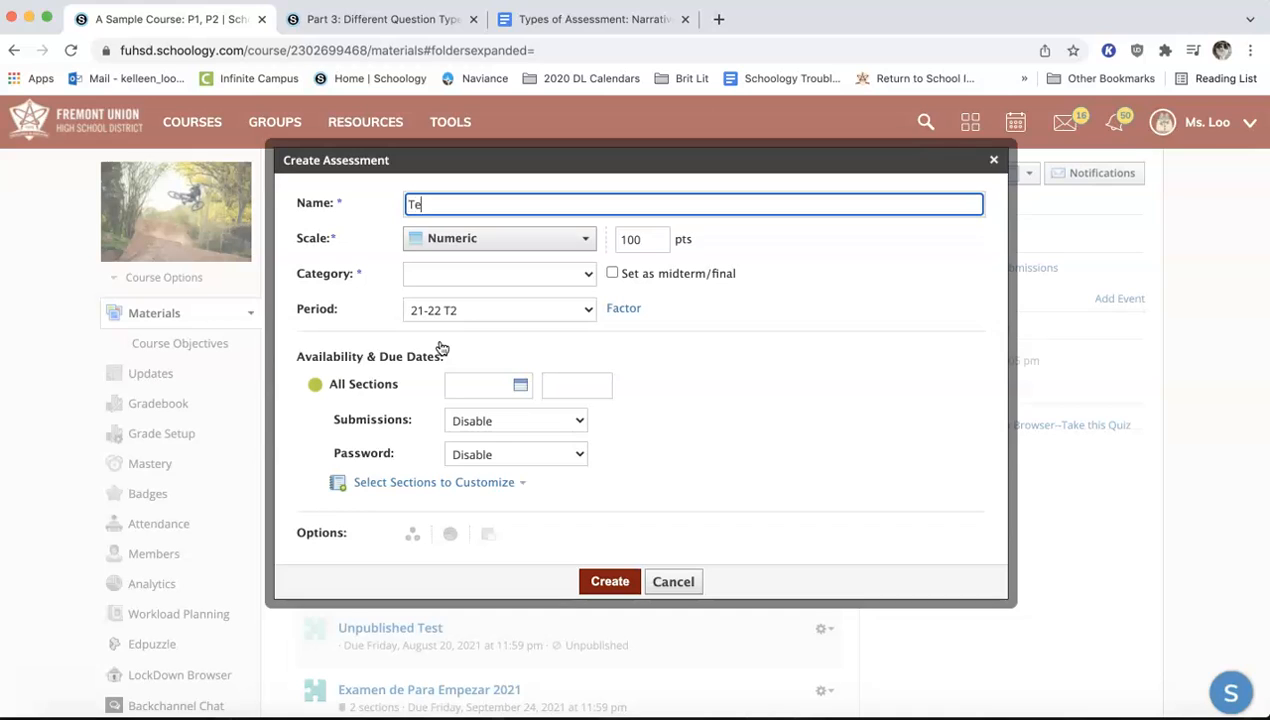
text(st Assessment)
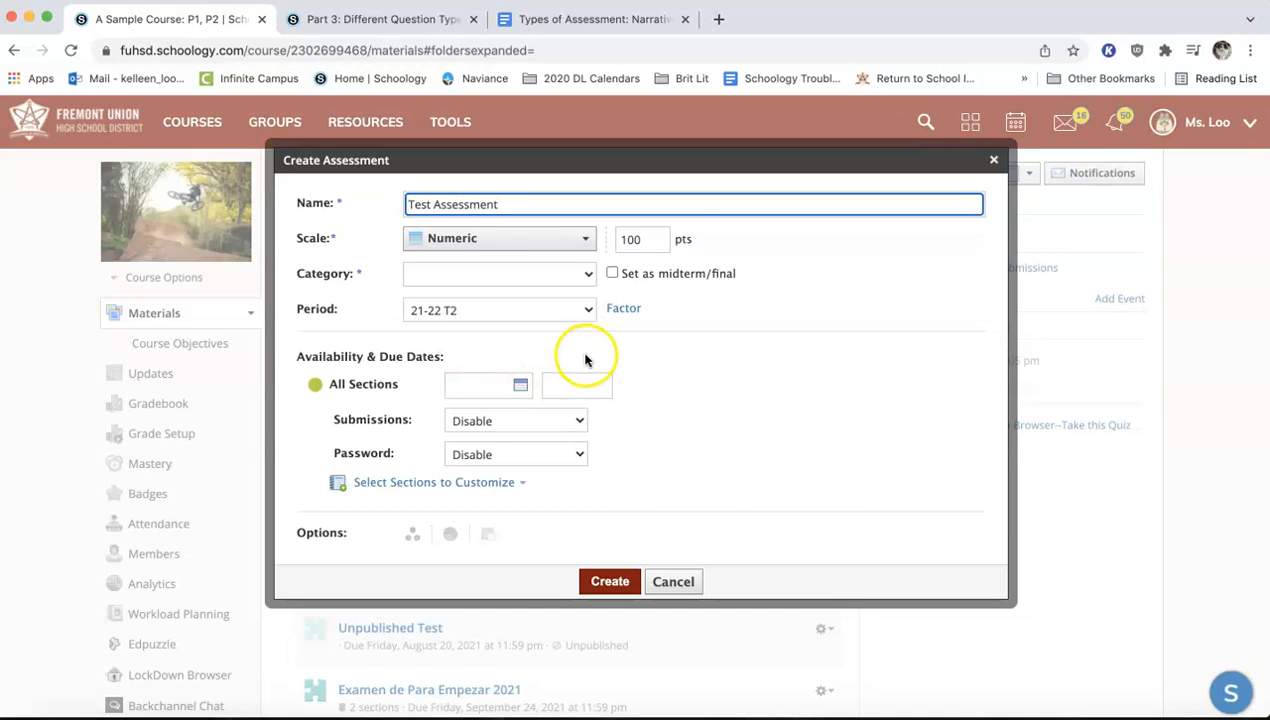
double_click(633, 239)
text(10)
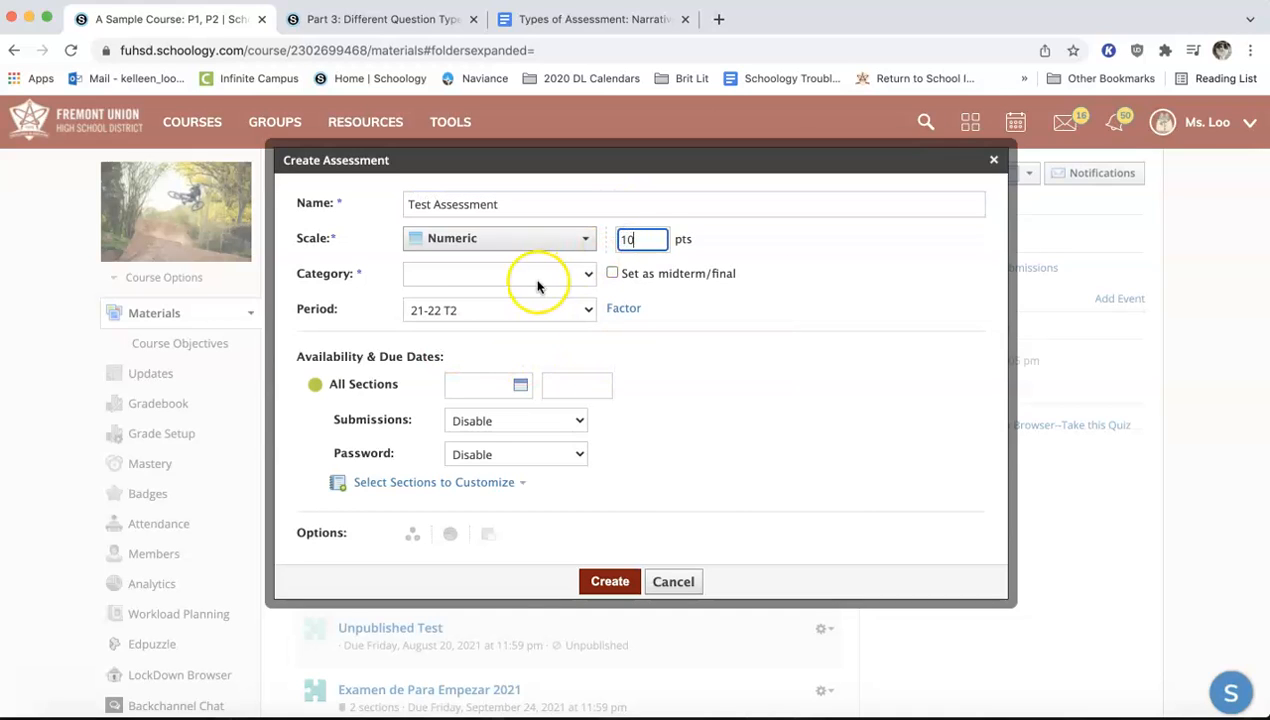
click(553, 274)
click(548, 368)
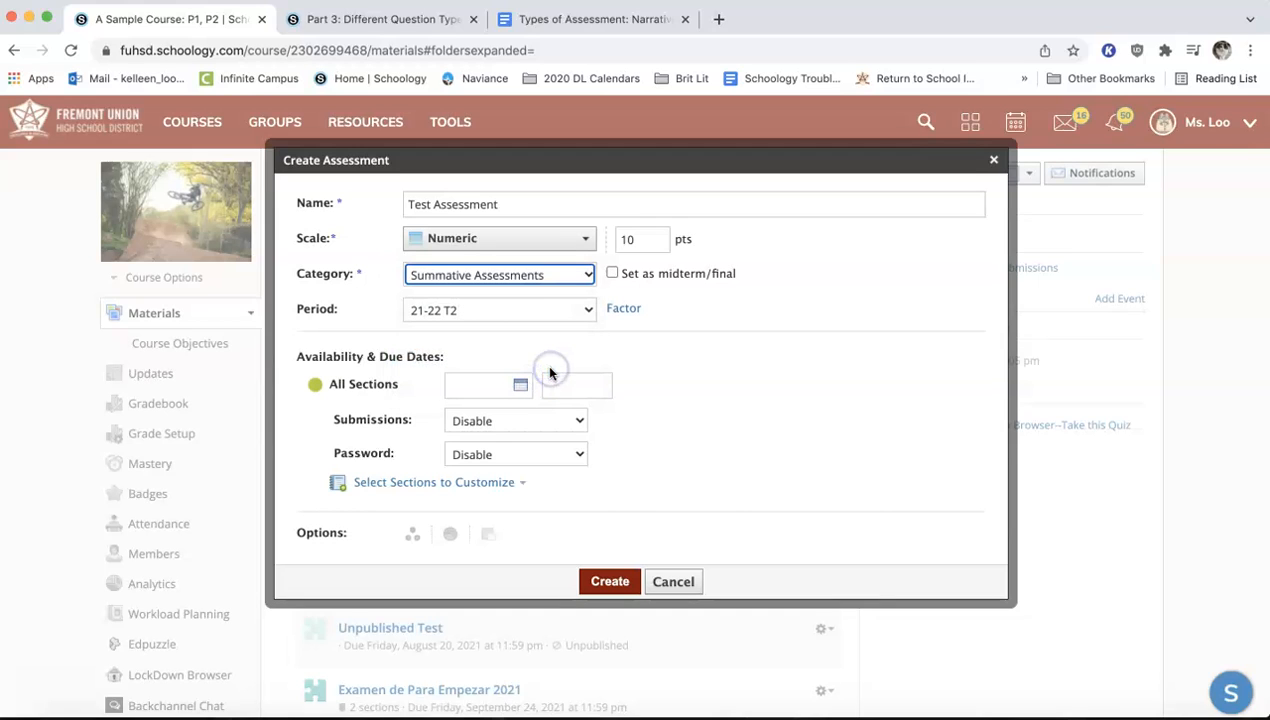
Customize the availability and due dates separately for sections P1 and P2
click(389, 485)
click(361, 428)
click(360, 517)
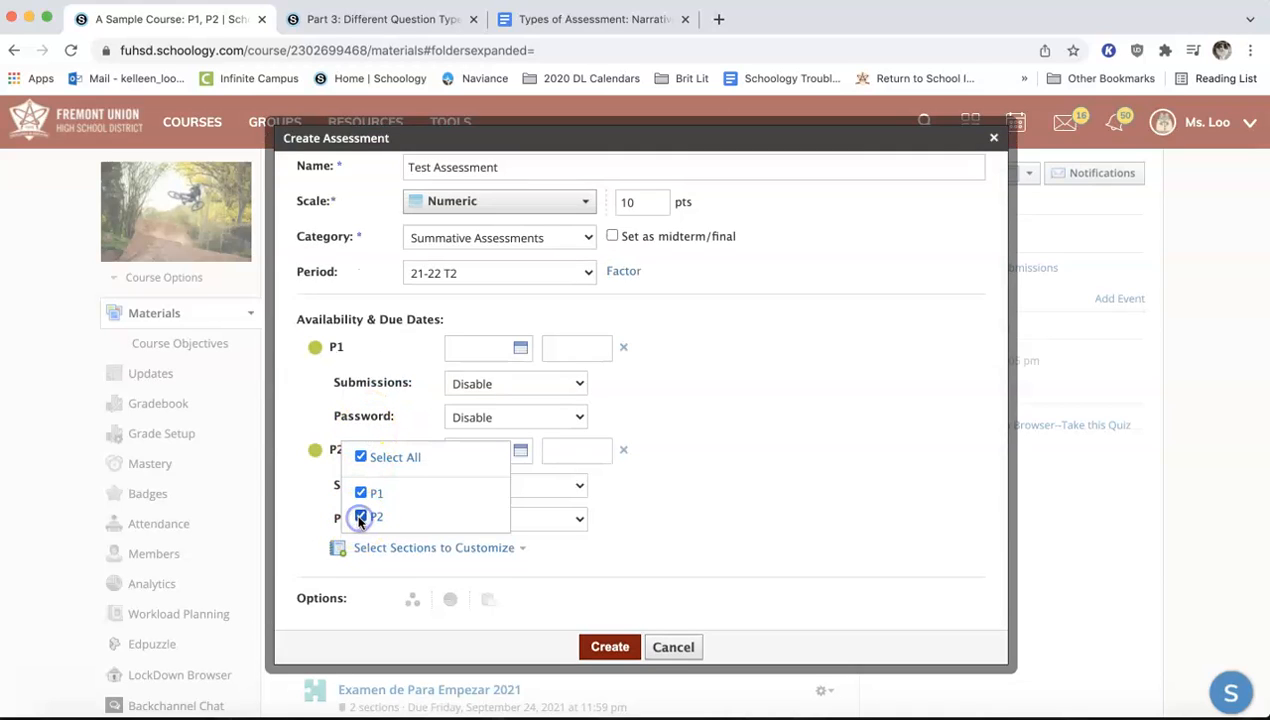
click(311, 478)
Unpublish the assessment for section P2 and publish it again
click(316, 451)
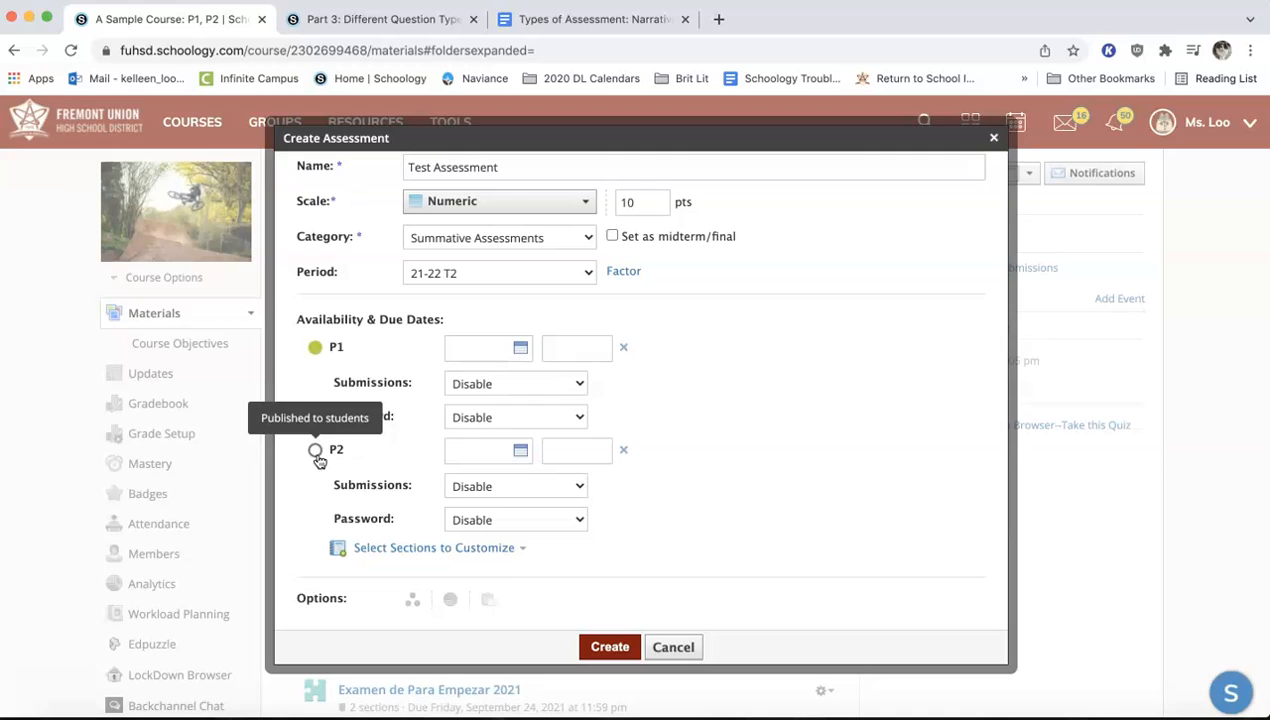
click(316, 451)
Set section P1's due date to 1/26/22 at 01:05PM
click(522, 350)
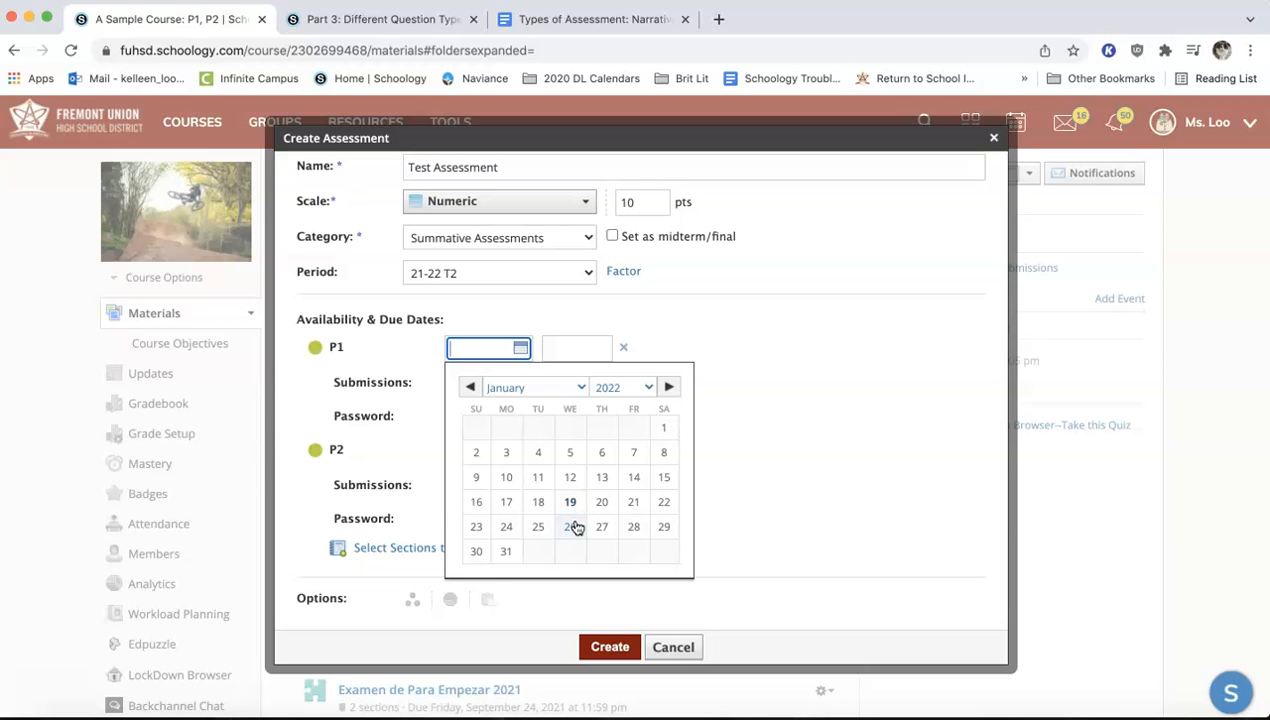
click(571, 527)
click(553, 347)
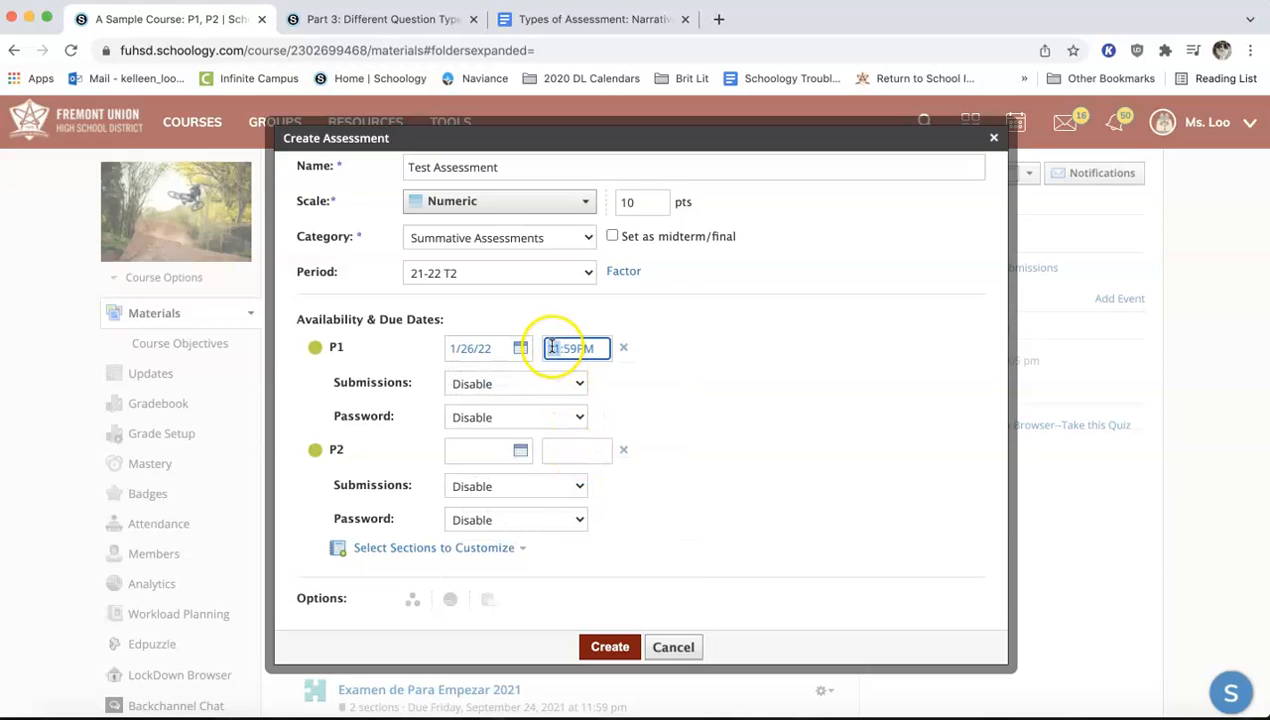
text(1:00)
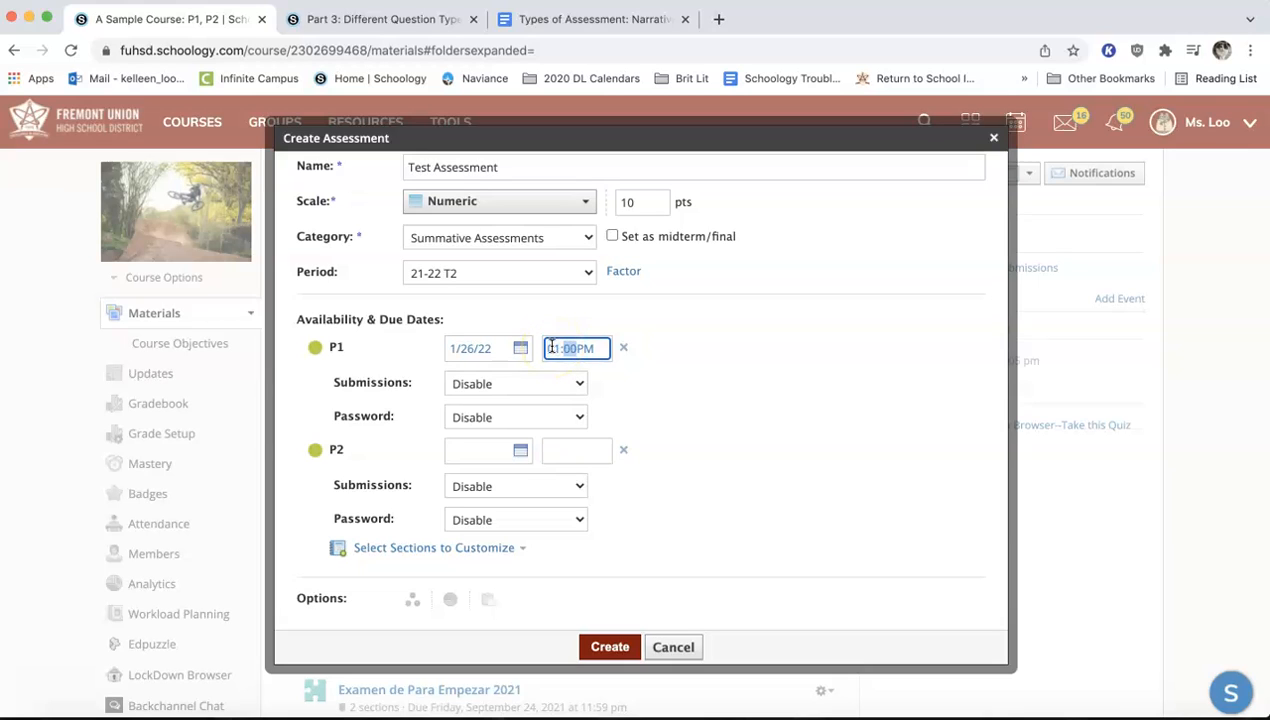
click(640, 374)
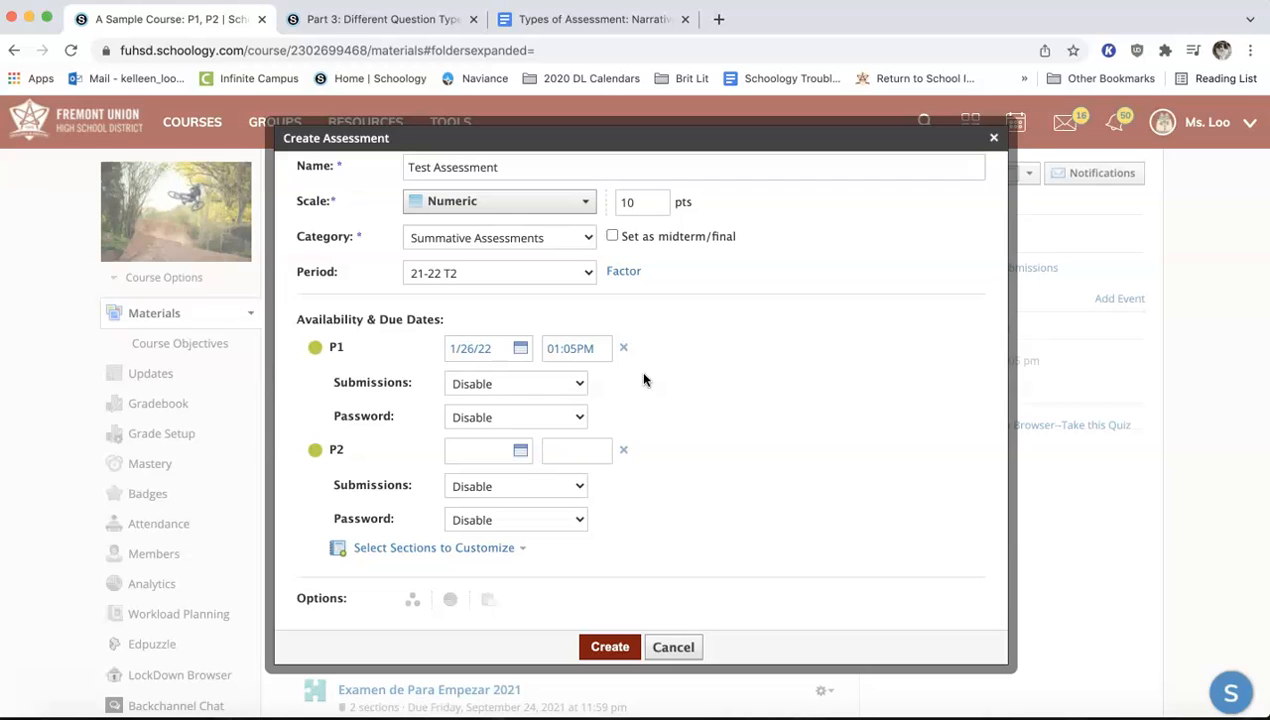
Set section P1's submissions to Enable without any time limit
click(578, 382)
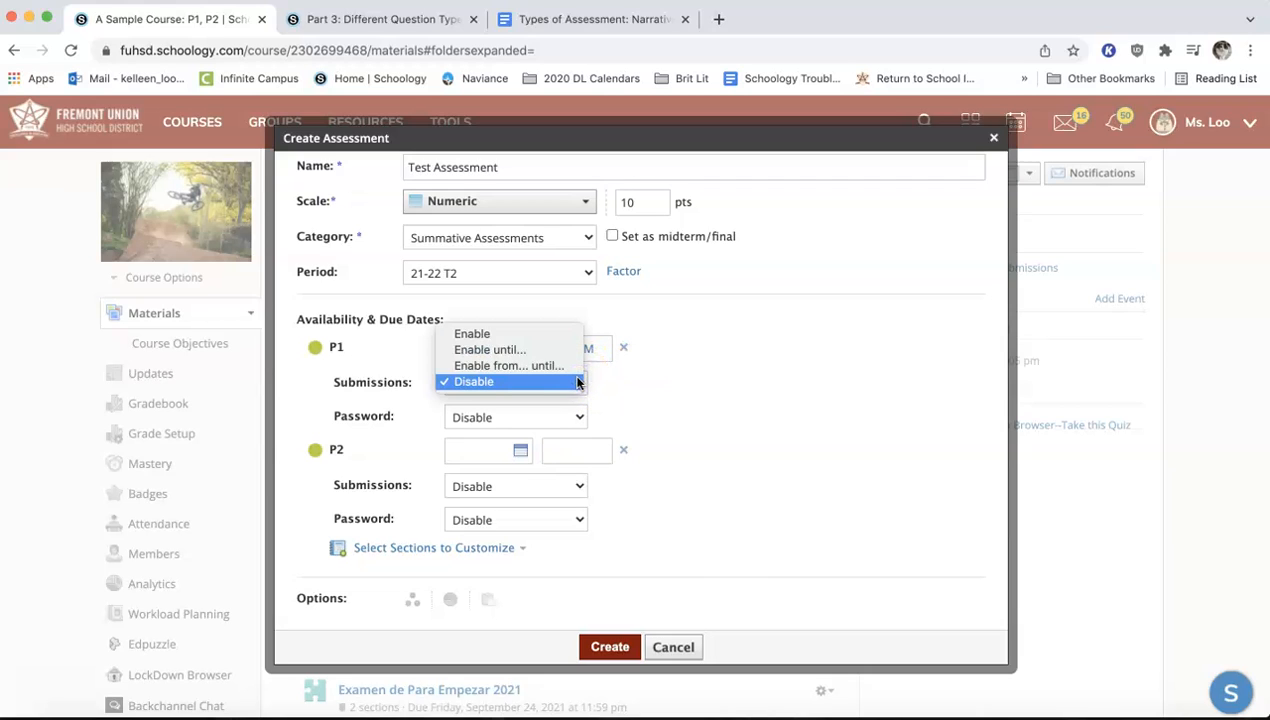
click(573, 333)
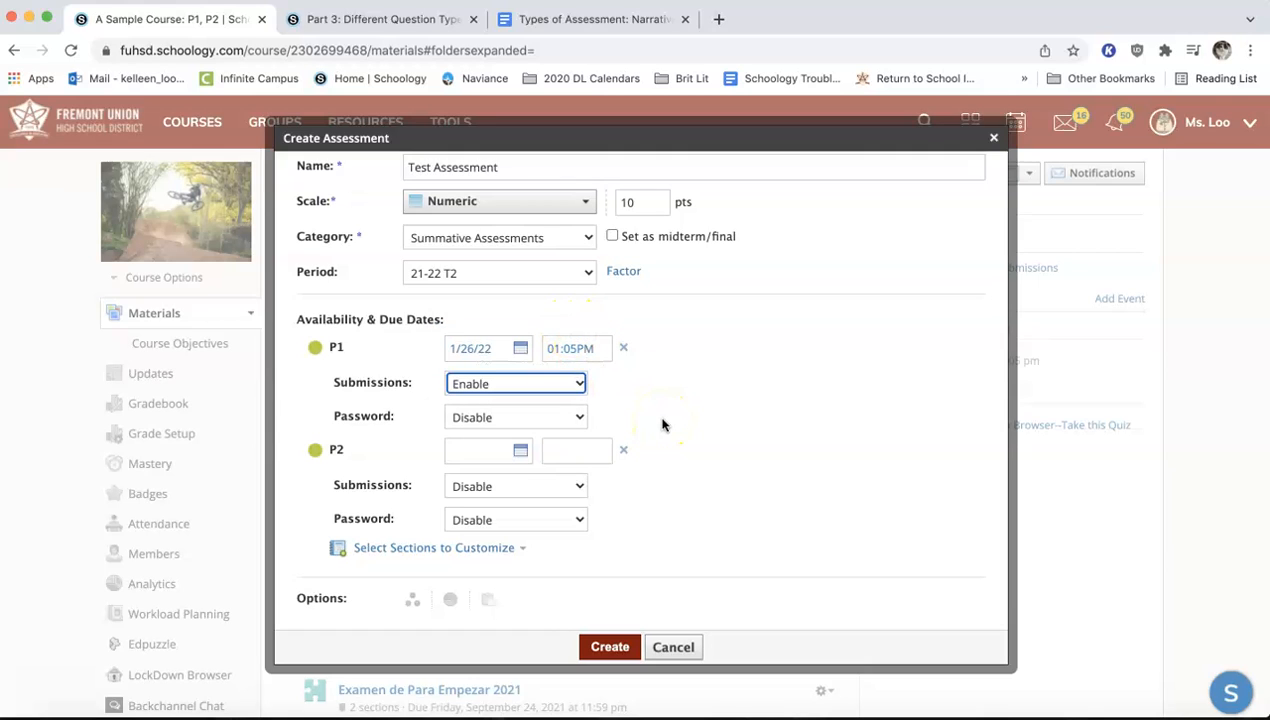
Enable section P1's submissions until 1/26/22 at 01:05PM
click(575, 383)
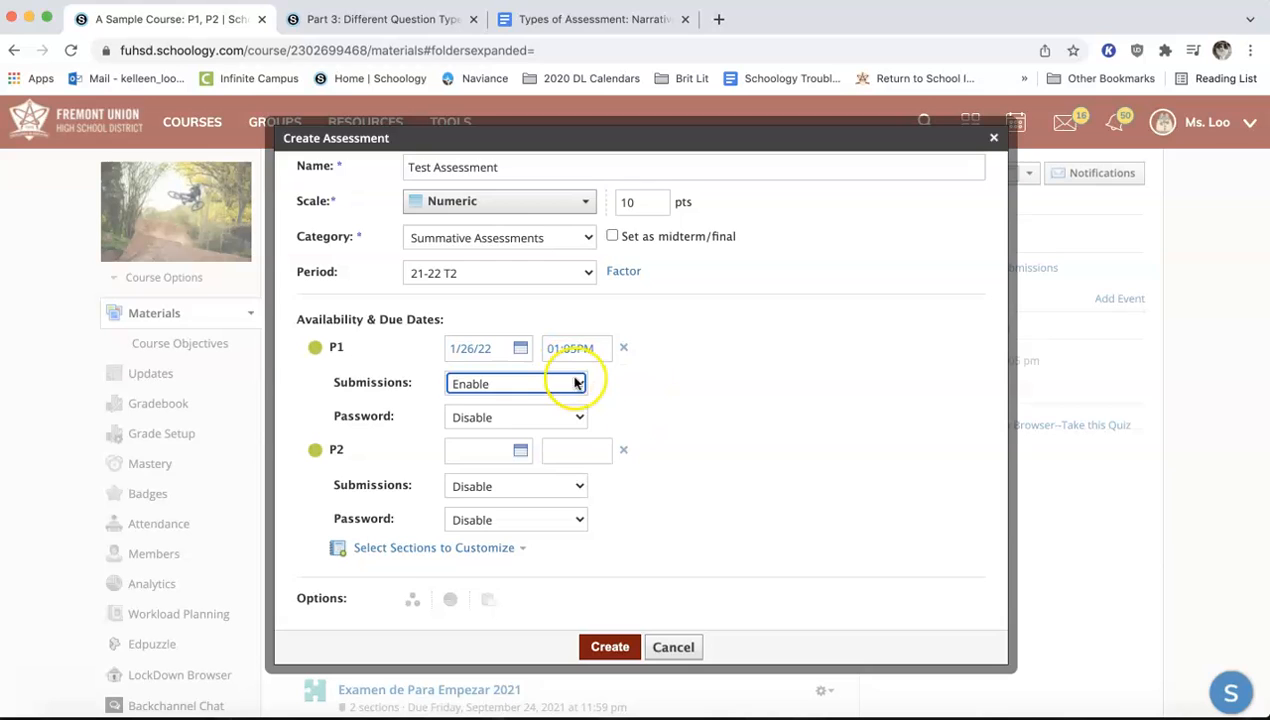
click(575, 397)
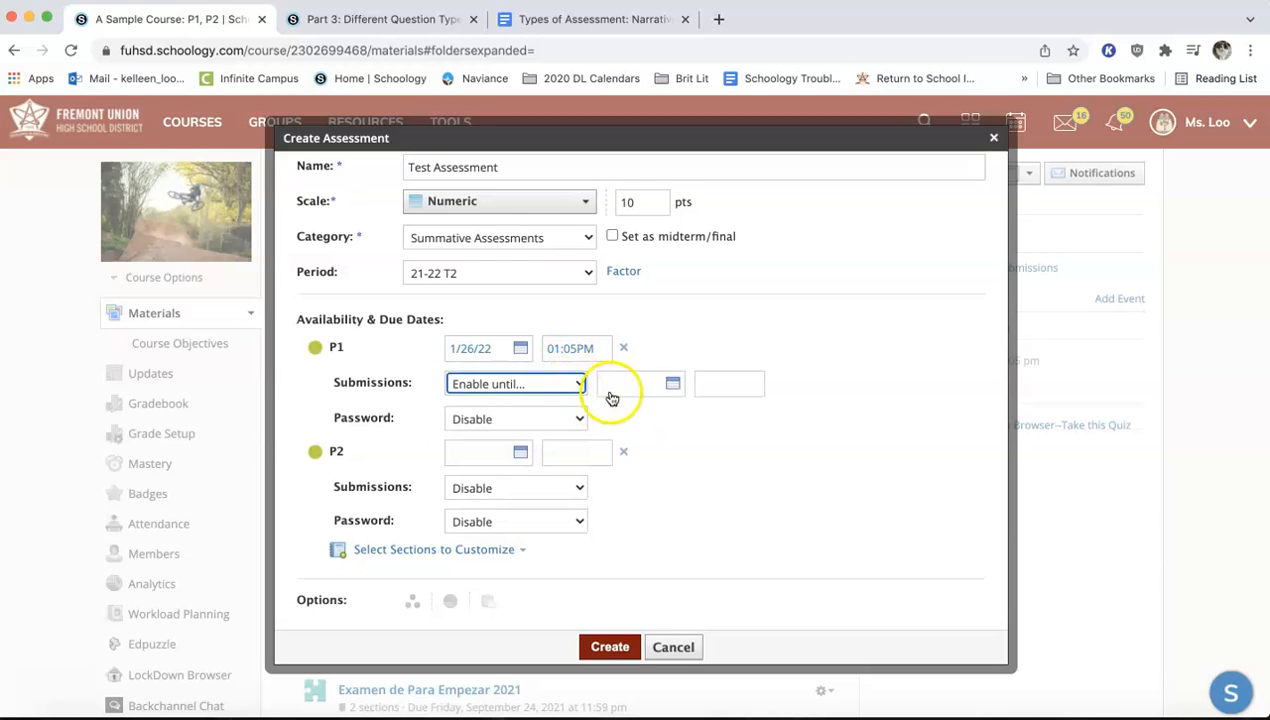
click(650, 392)
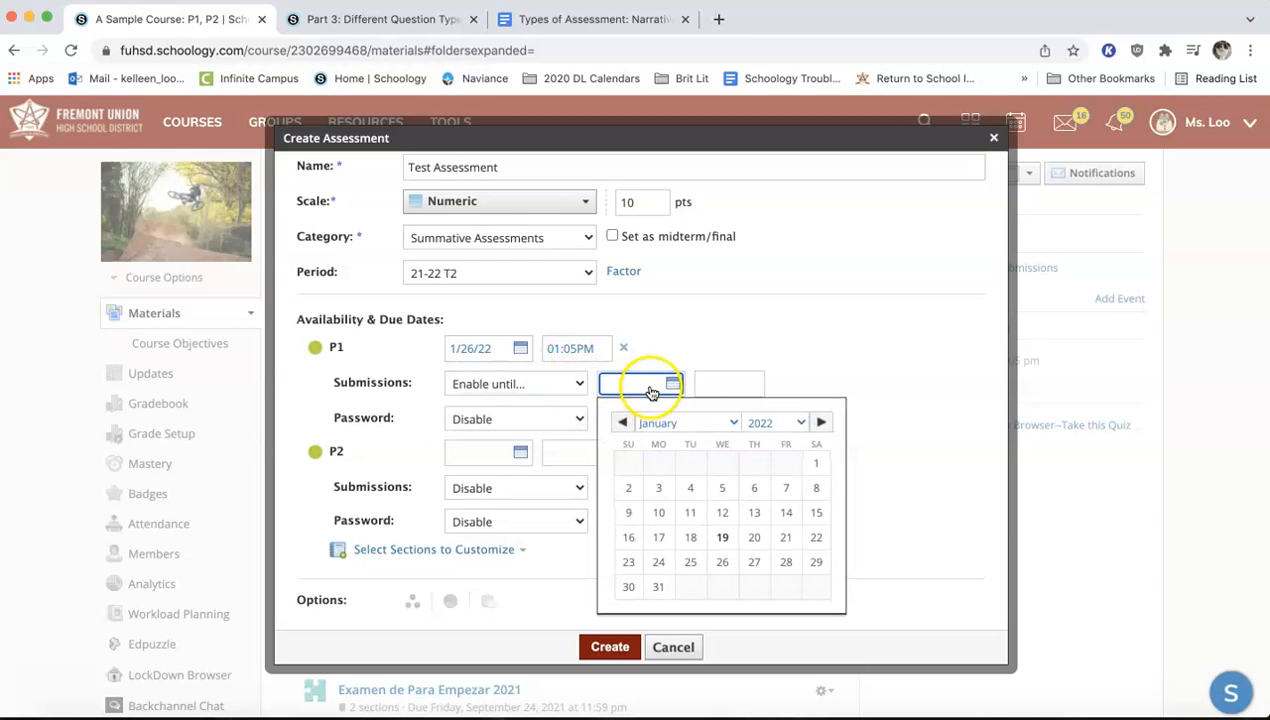
click(722, 562)
click(717, 384)
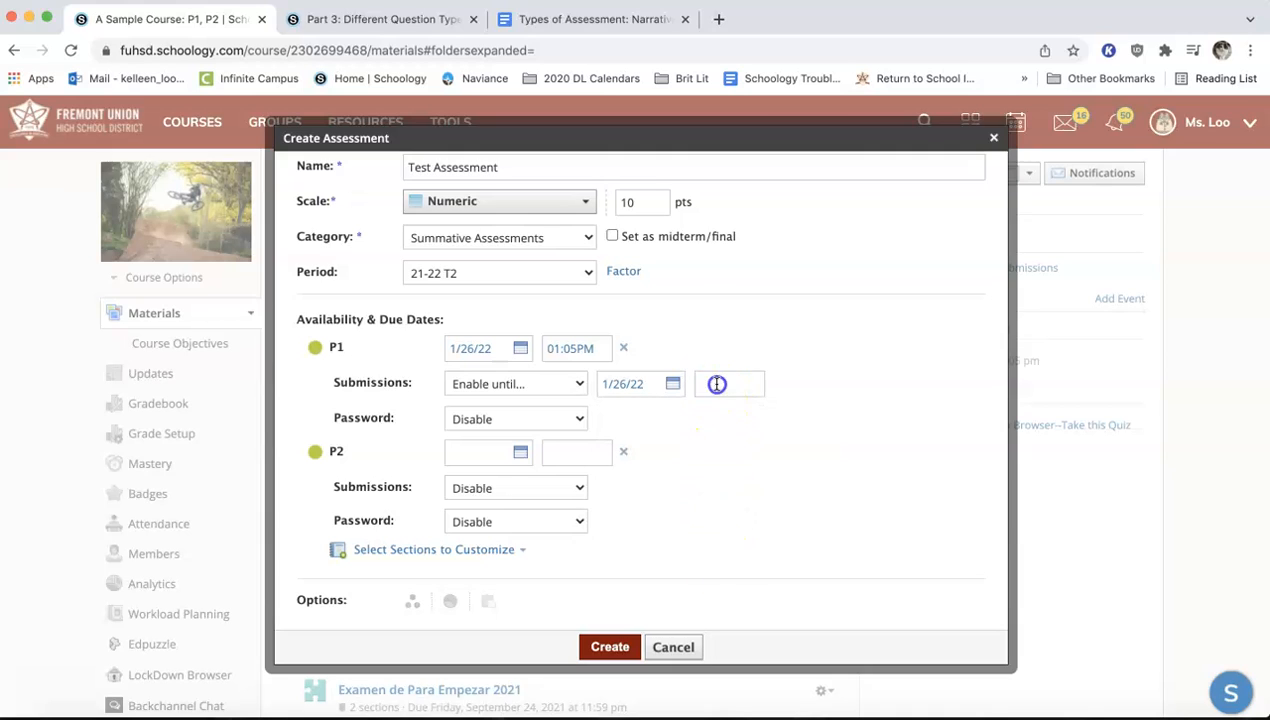
click(672, 414)
click(709, 384)
text(1:00AM)
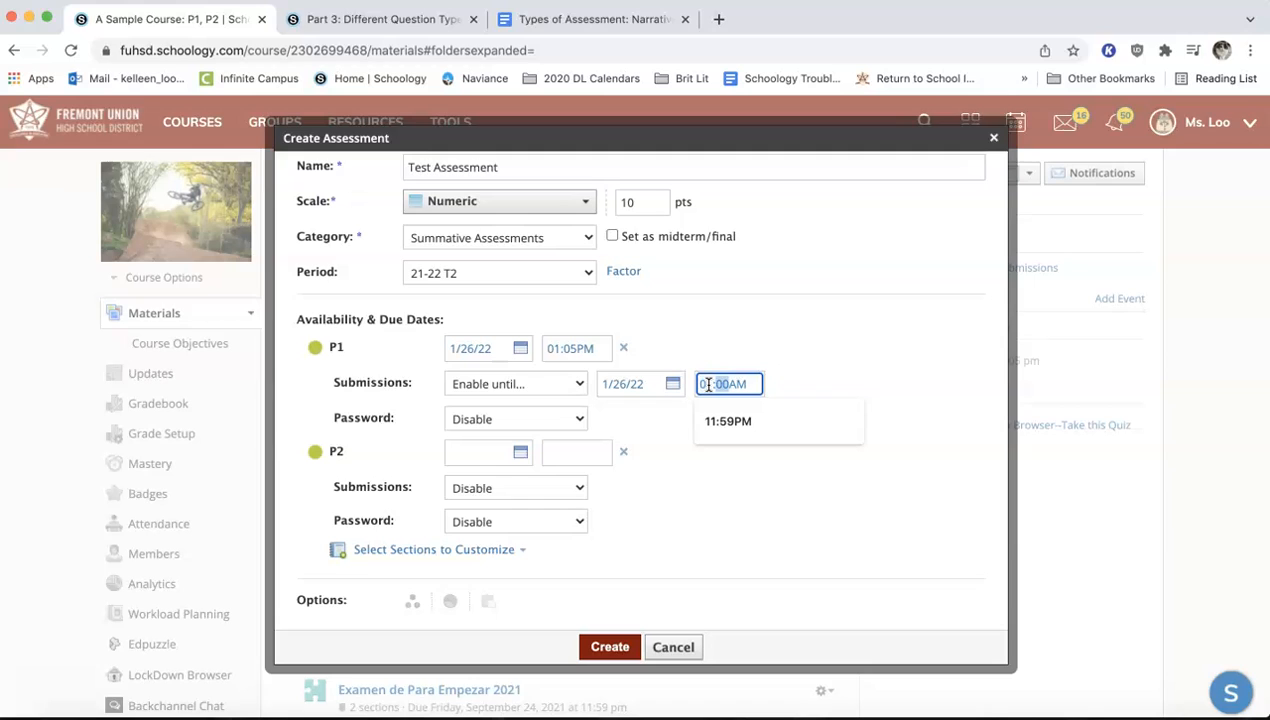
text(p)
click(775, 384)
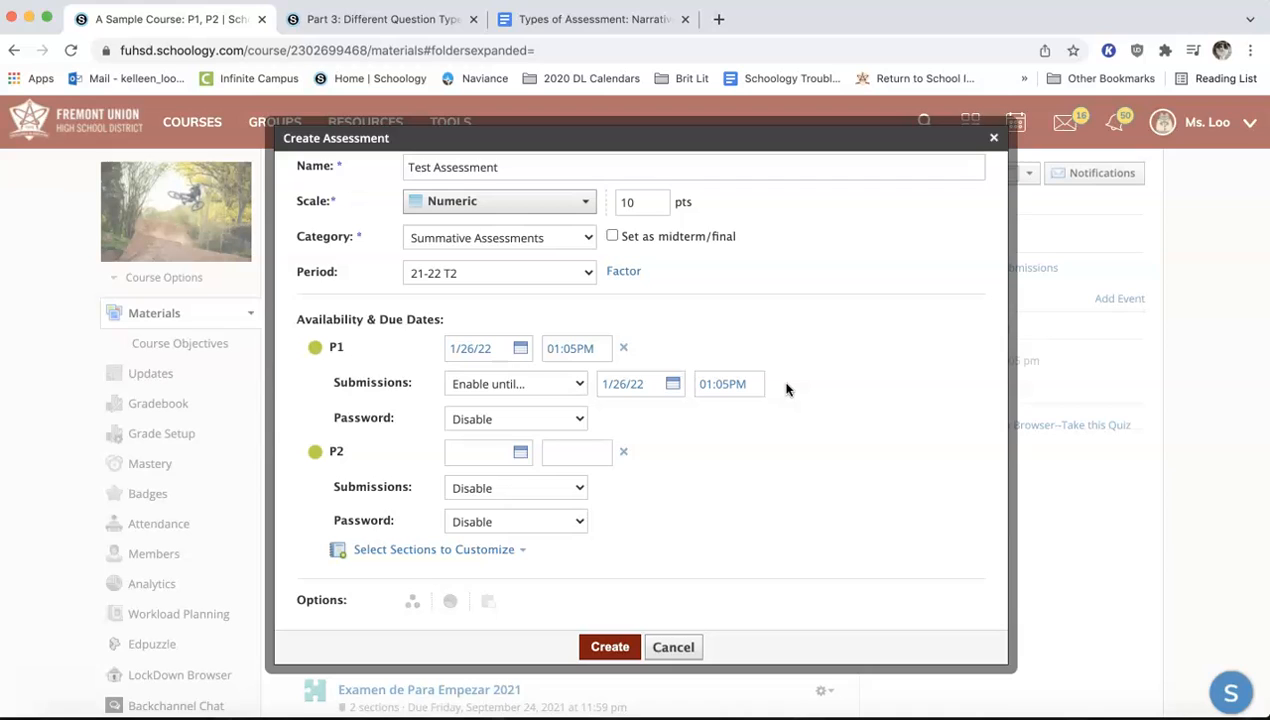
Change section P1's submissions to Enable from... until..., starting on 1/26/22 at 11:35AM
click(577, 384)
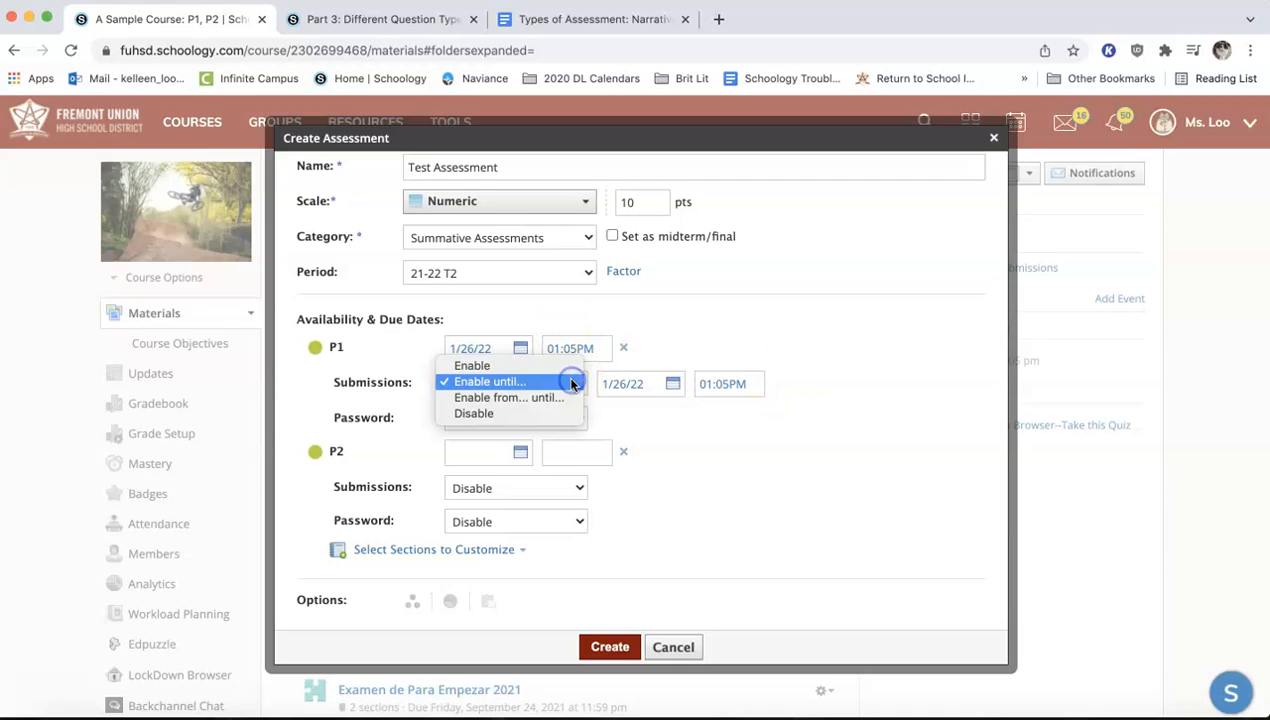
click(569, 398)
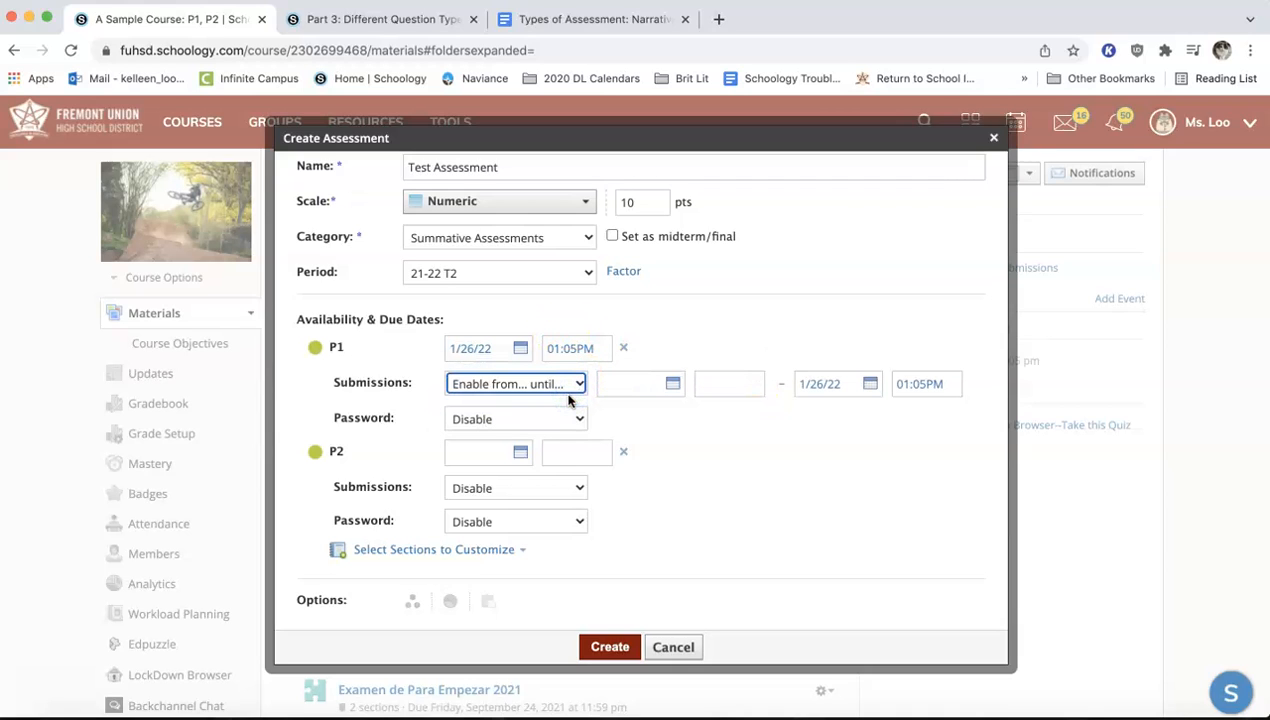
click(668, 382)
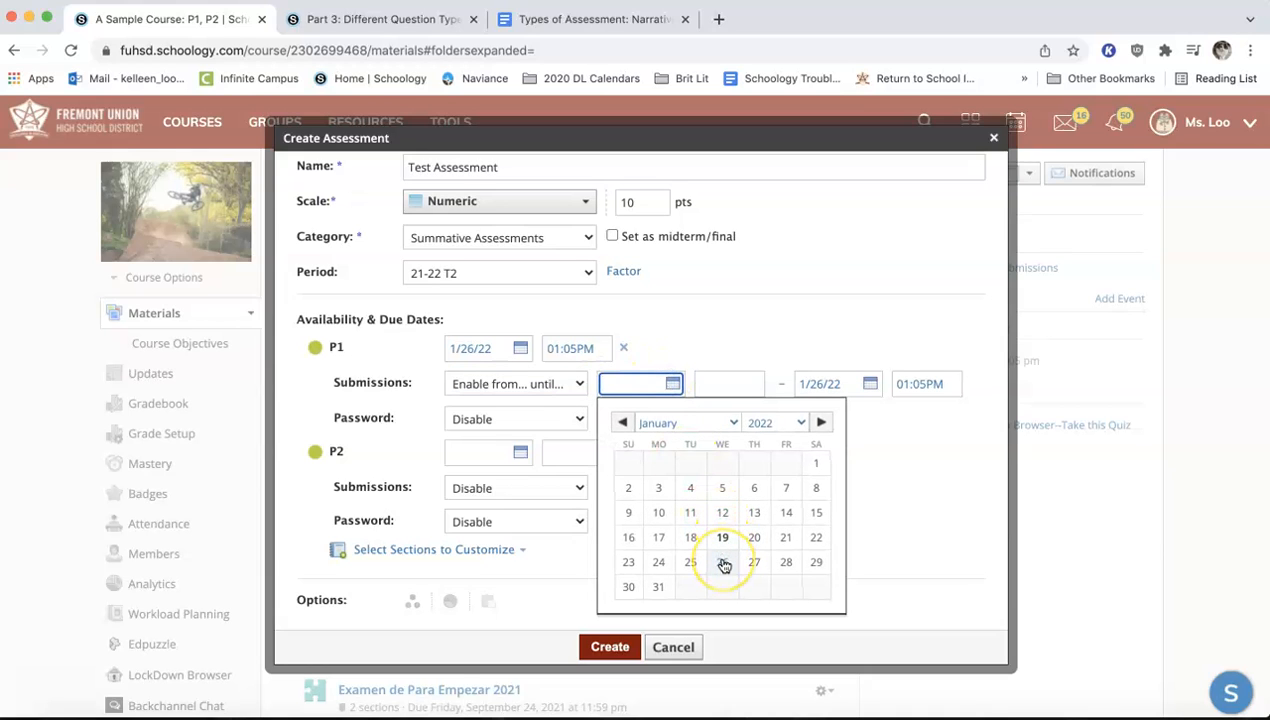
click(723, 563)
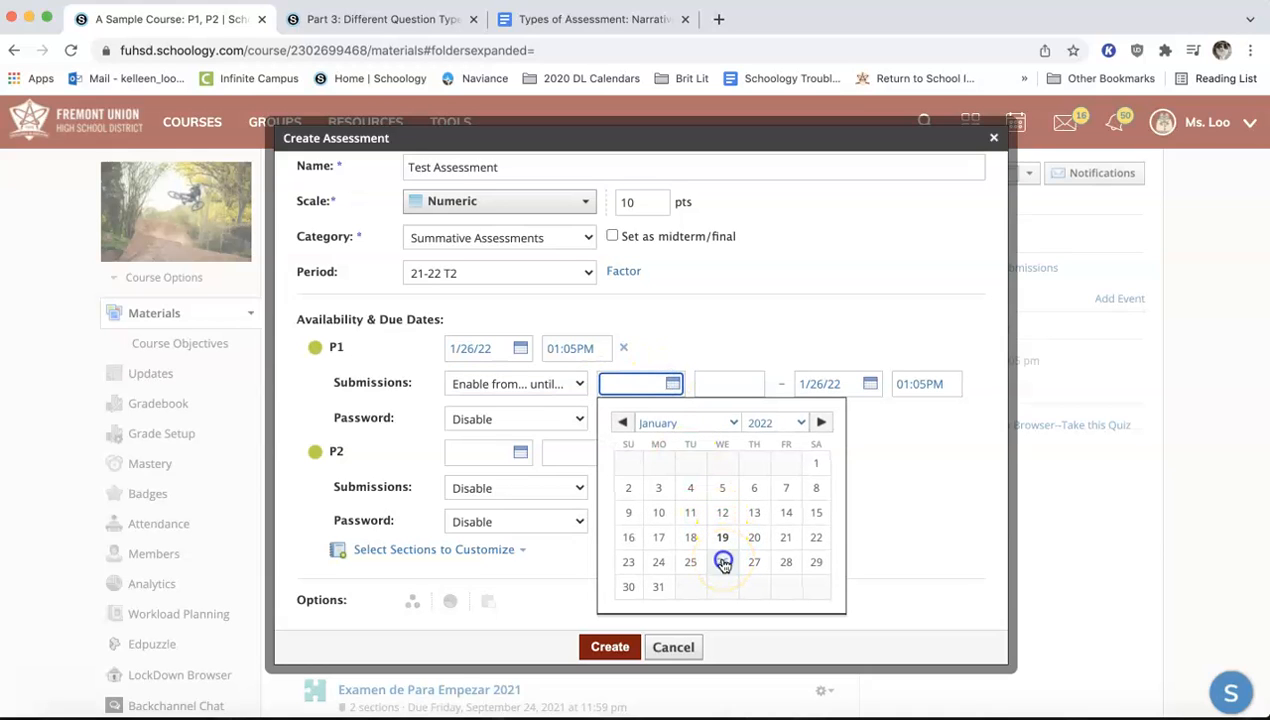
click(727, 386)
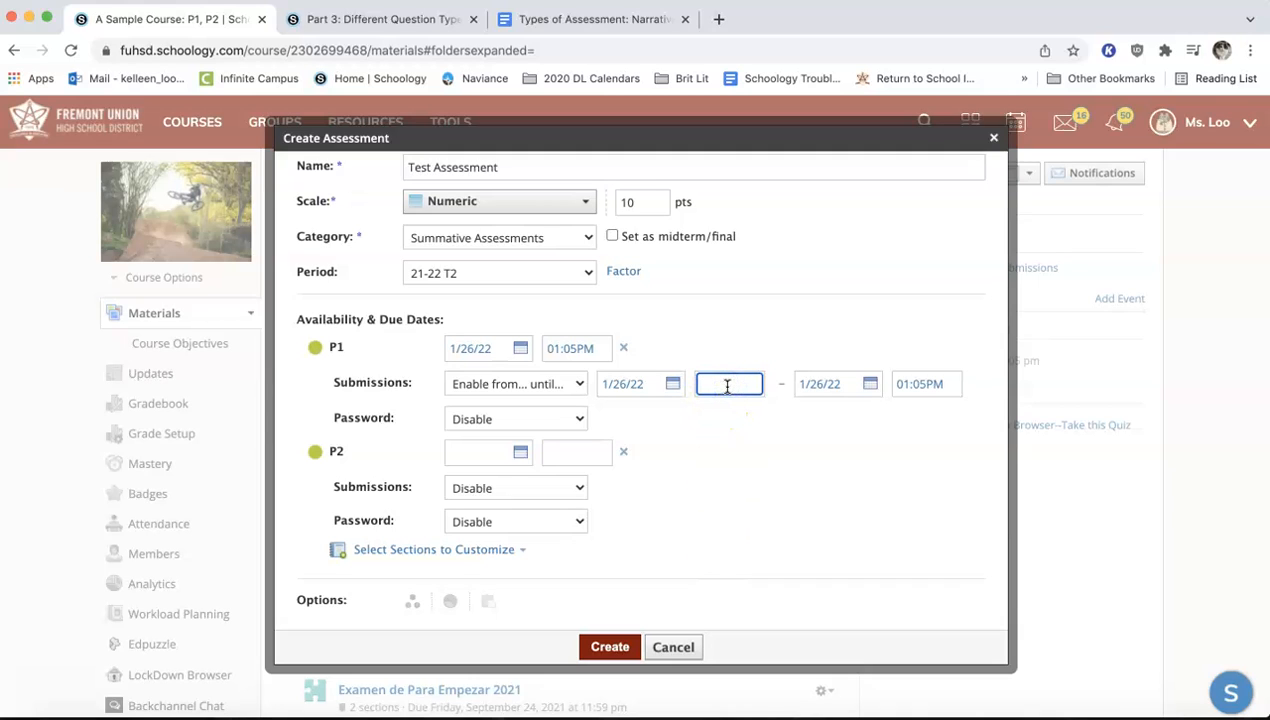
text(11:35AM)
click(771, 455)
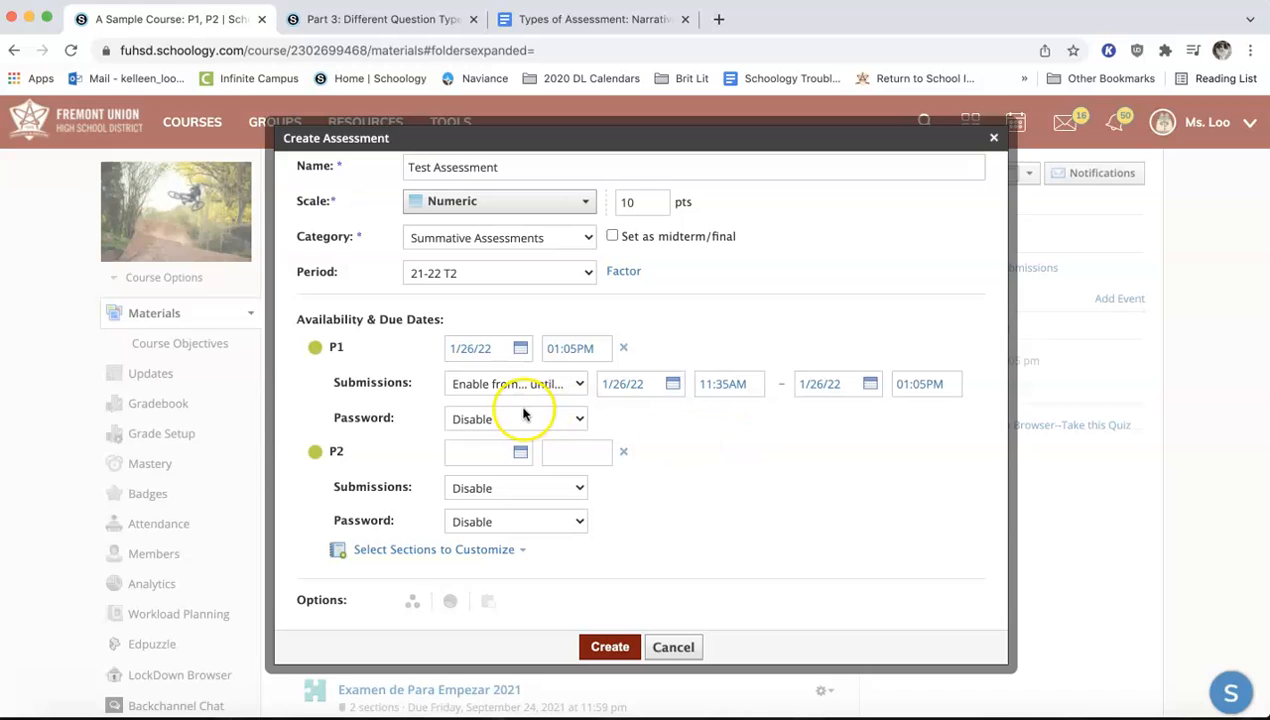
Enable password protection for section P1 and fill in the assessment password
click(577, 421)
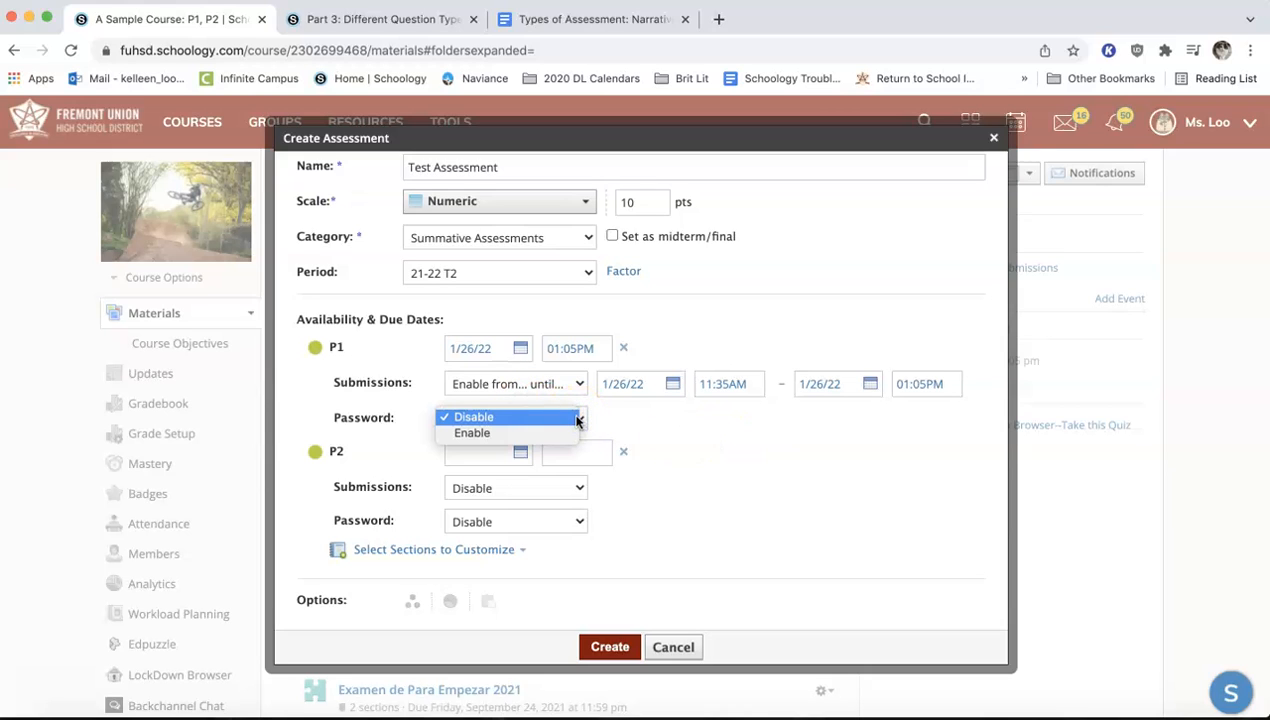
click(575, 433)
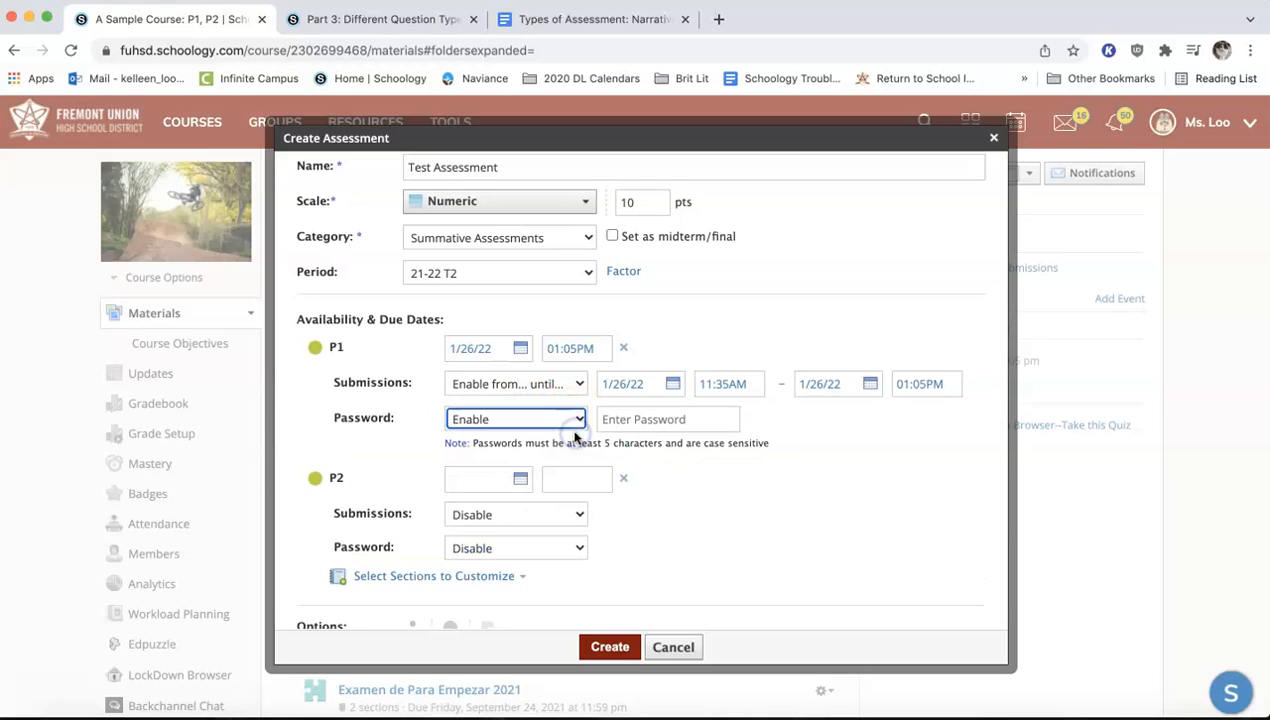
click(628, 420)
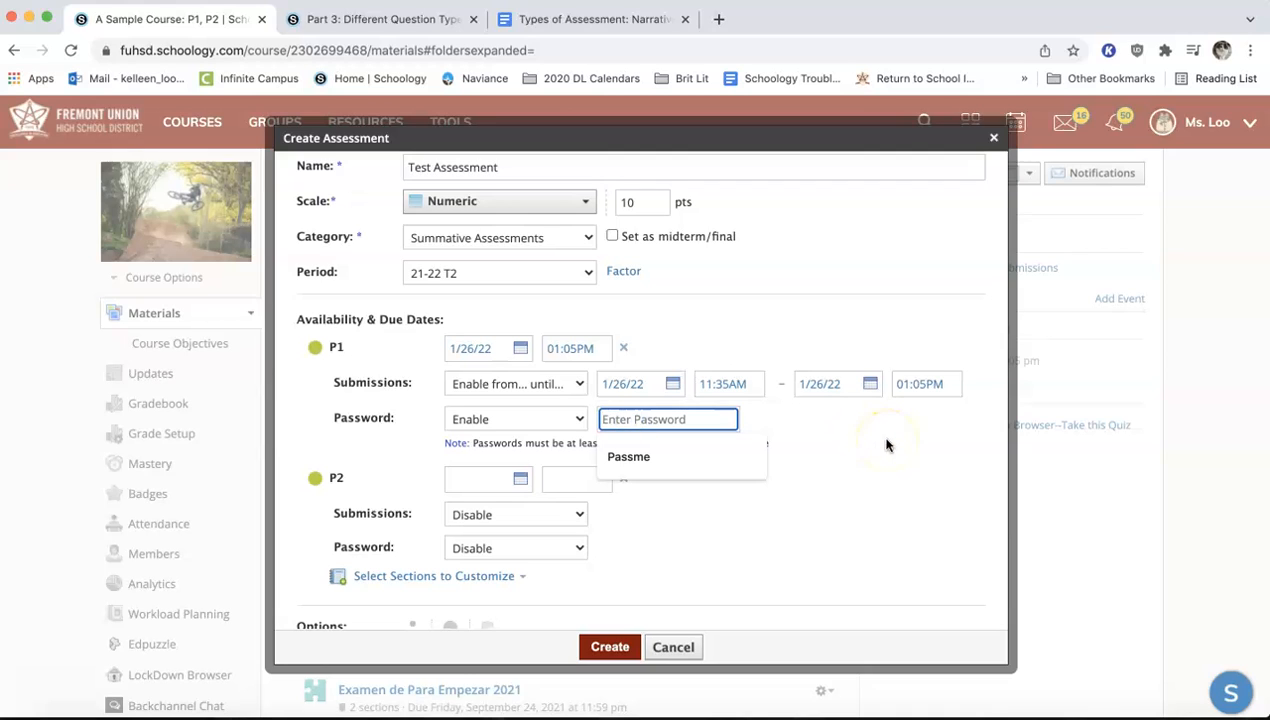
click(696, 458)
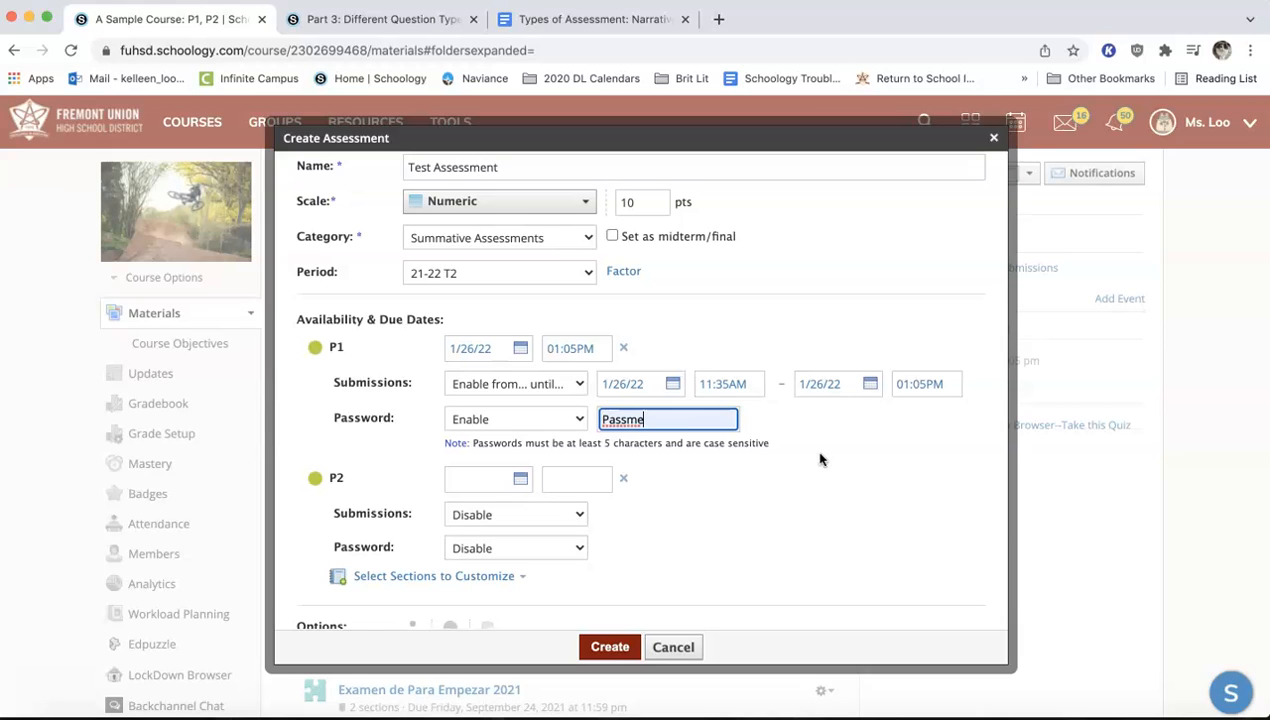
Check the Individually Assign, grade statistics and Copy to Courses options, and create the assessment
scroll(820, 459, down, 1)
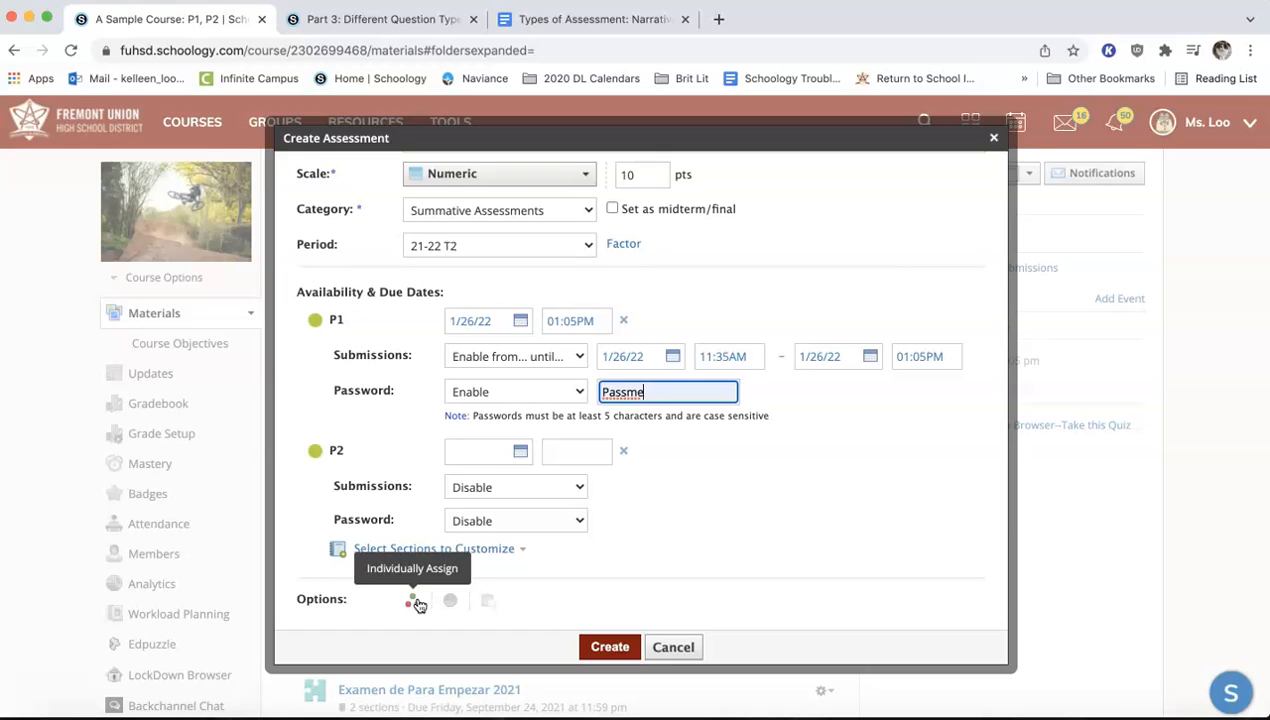
click(451, 600)
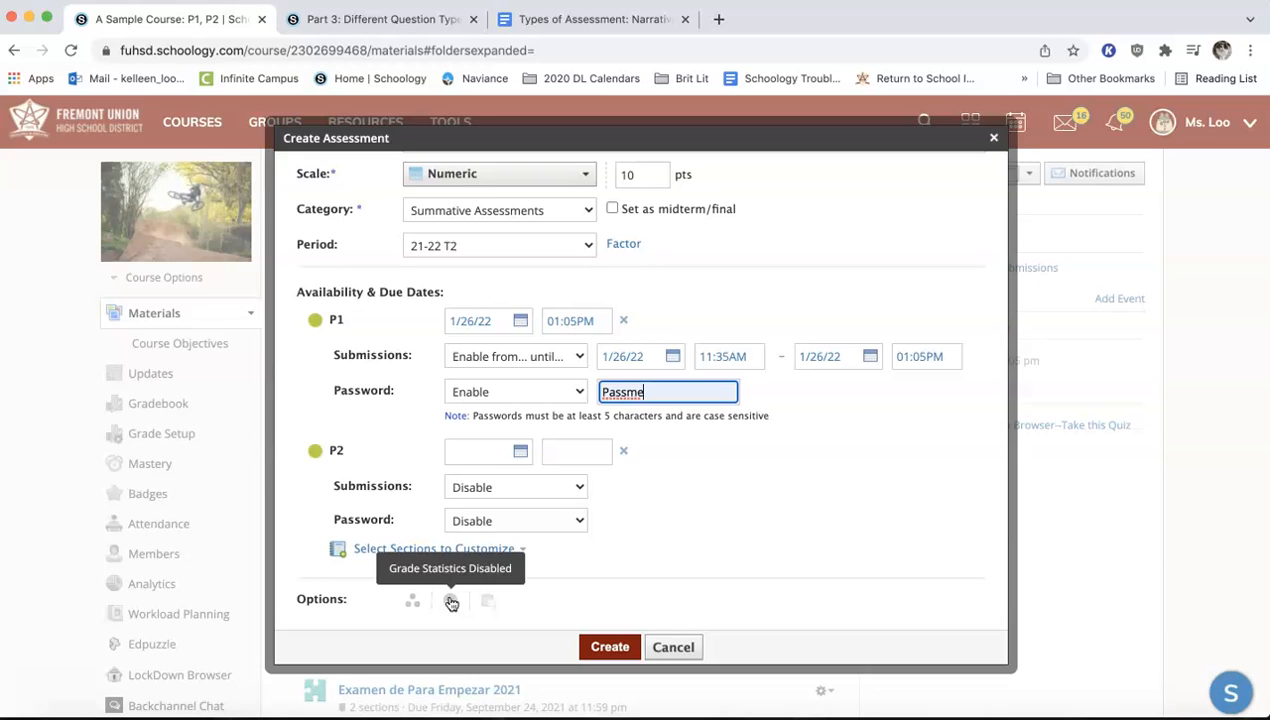
click(451, 601)
click(488, 601)
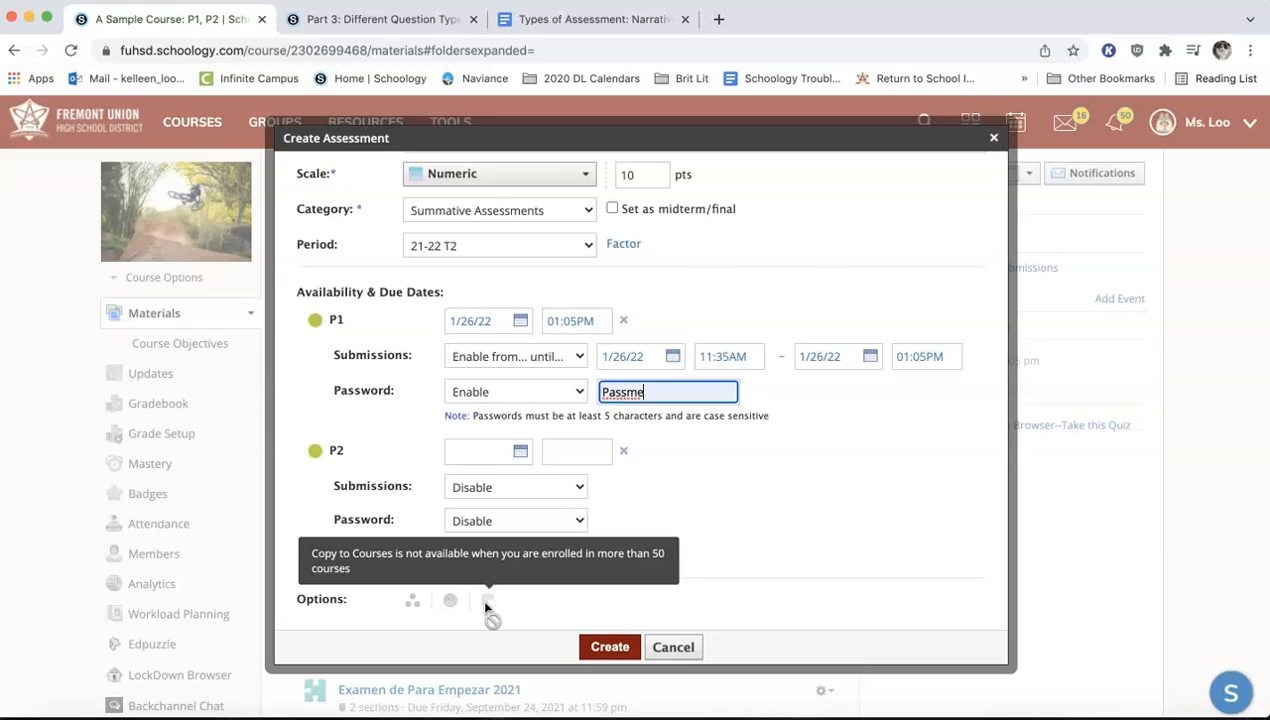
click(610, 647)
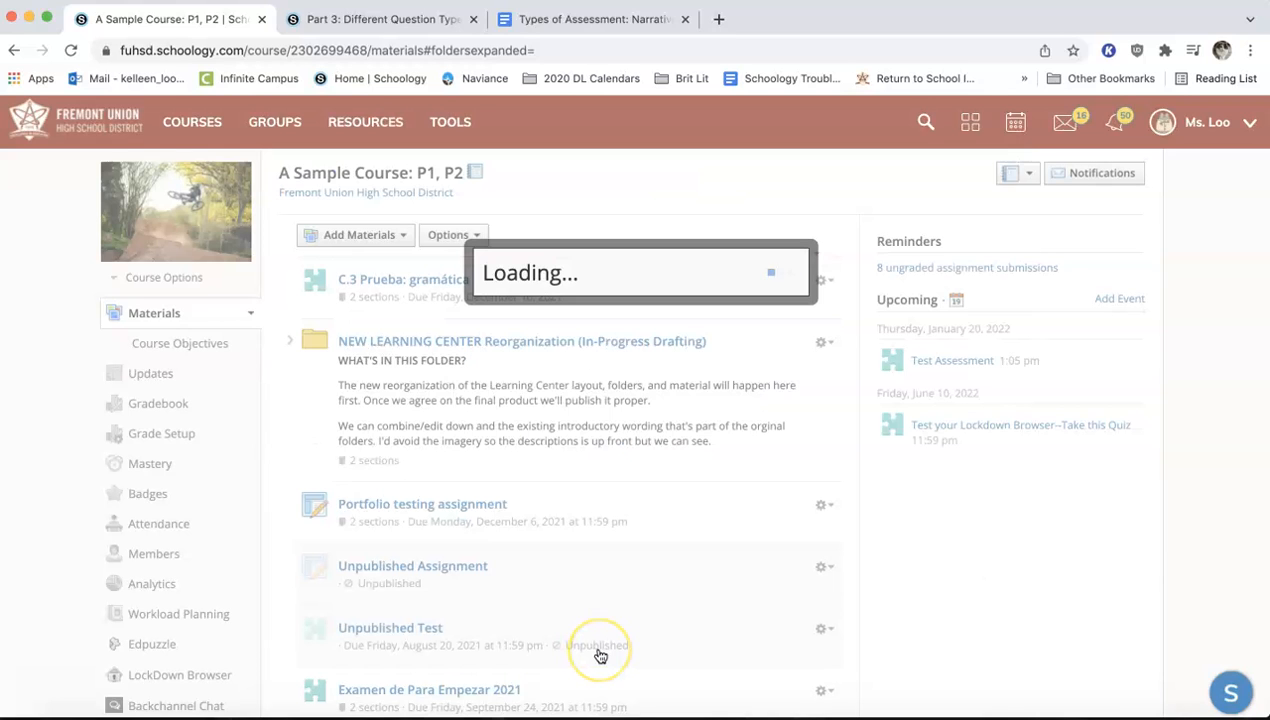